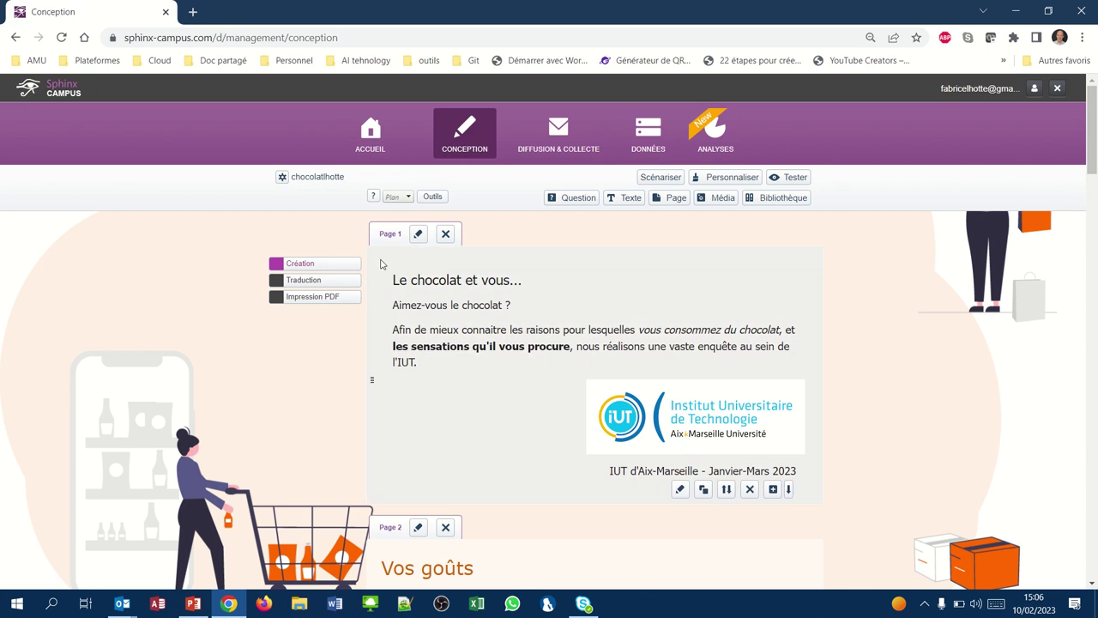
# Open the survey's translation page and add Anglais - EN as a translation language.
pyautogui.click(314, 285)
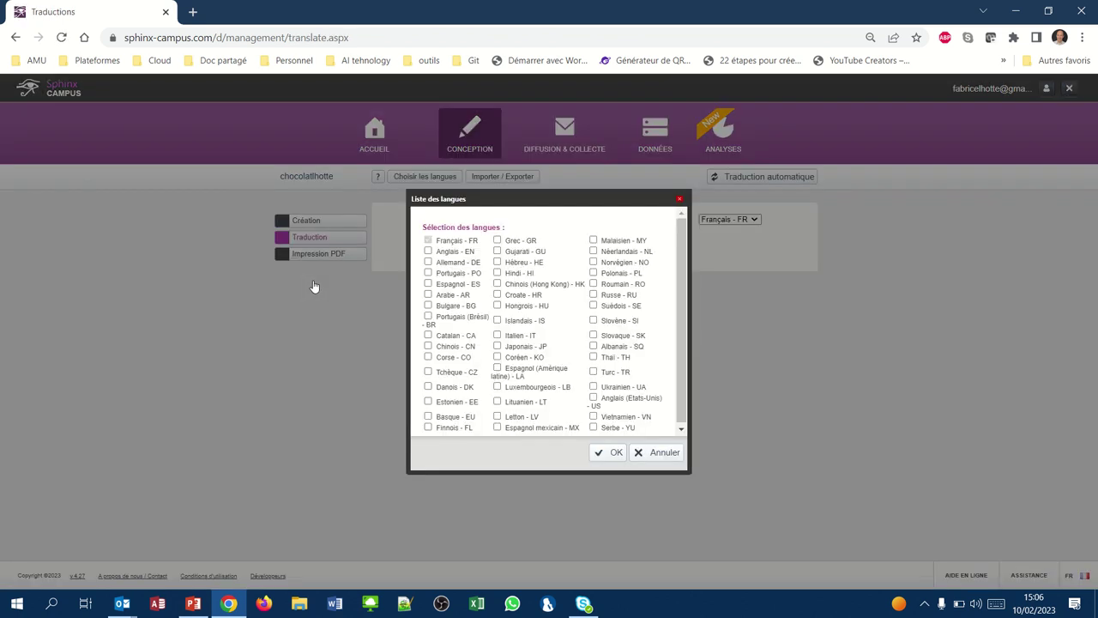
pyautogui.click(428, 252)
pyautogui.click(618, 453)
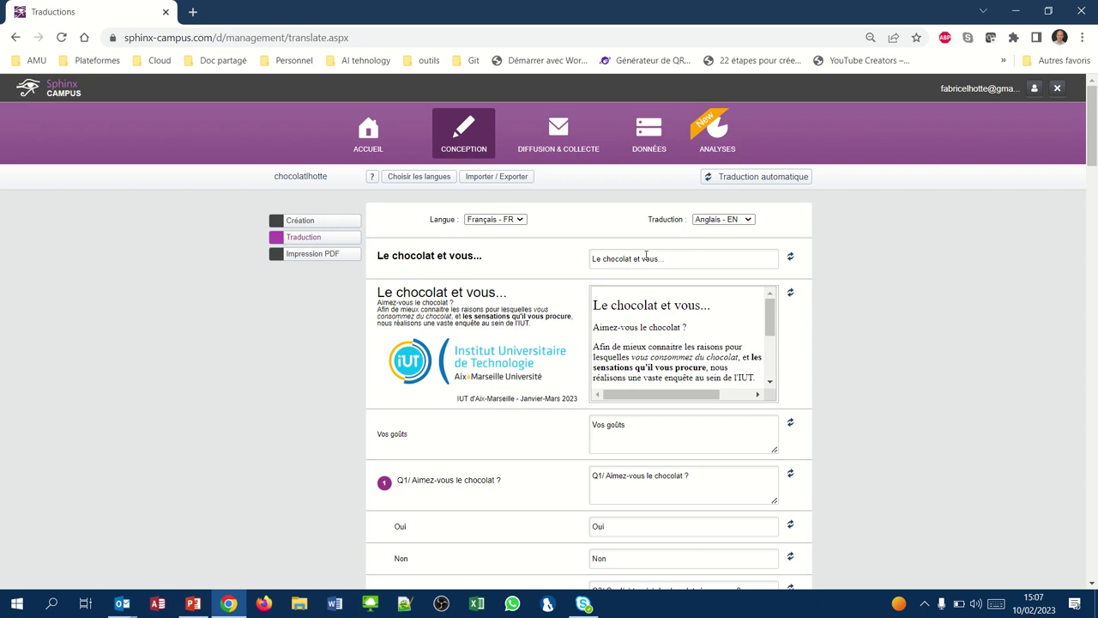
# Replace the English translation of the survey title with "Chocale and you...".
pyautogui.click(673, 259)
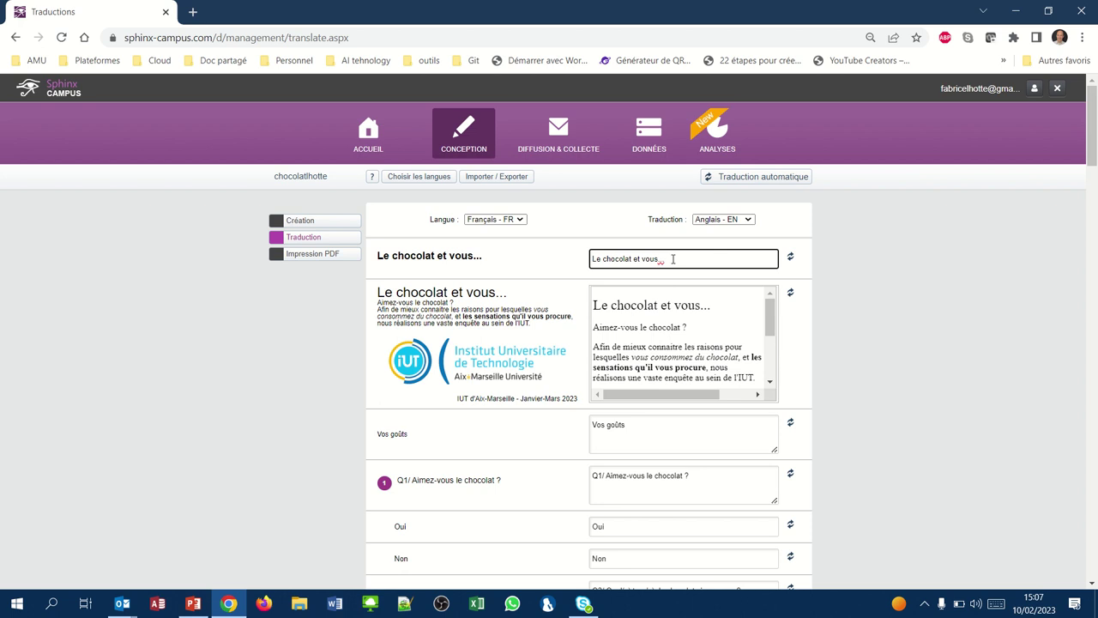
pyautogui.moveTo(673, 258); pyautogui.dragTo(565, 263)
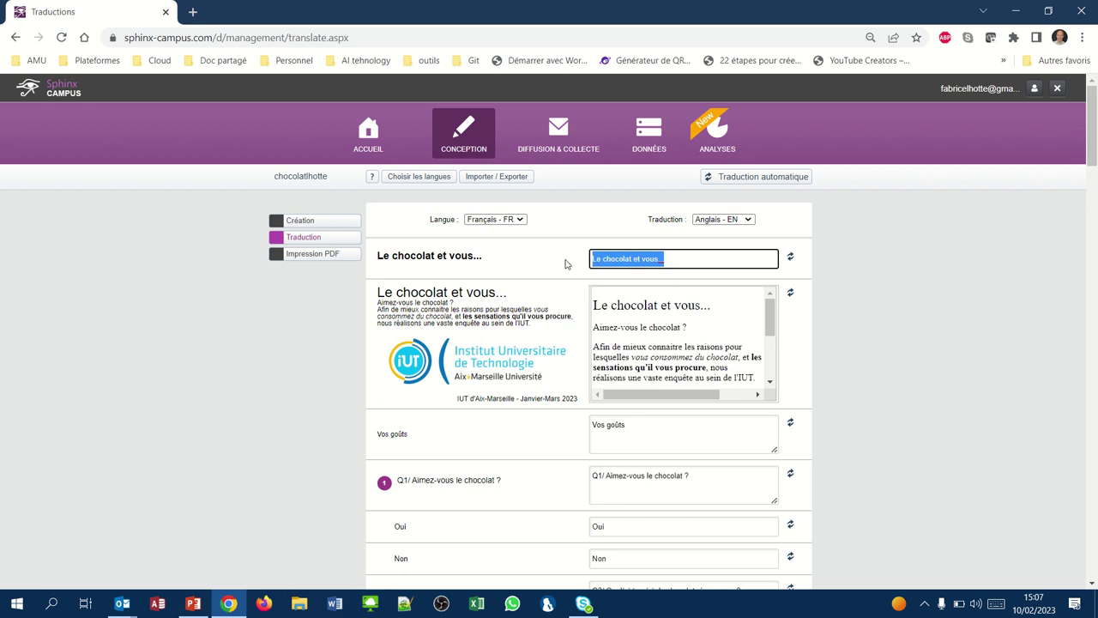
pyautogui.write('Ch')
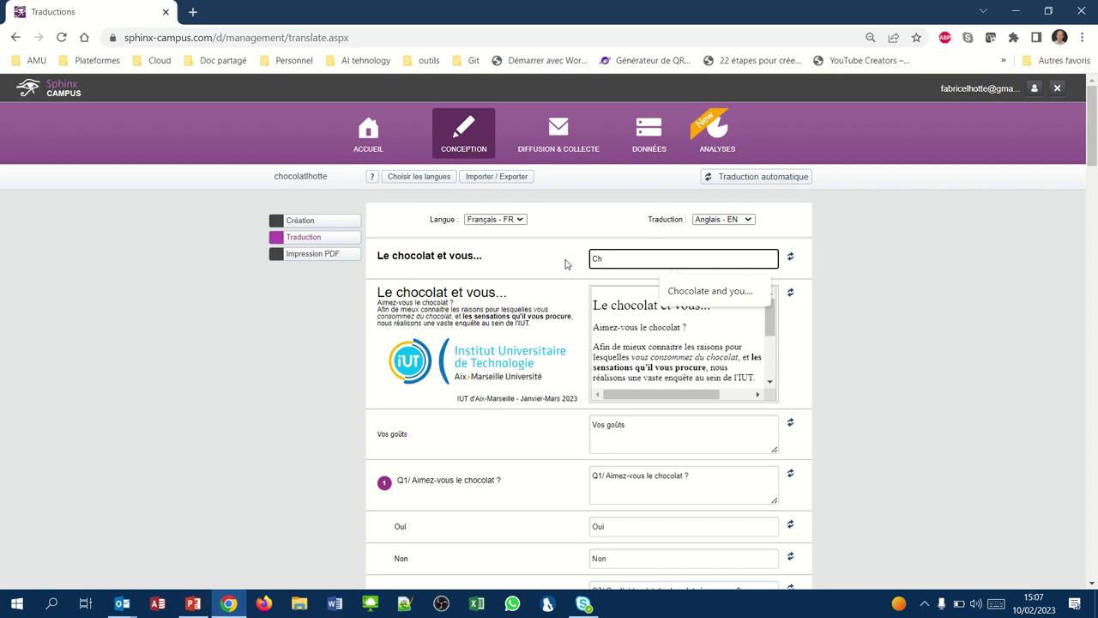
pyautogui.write('ocal')
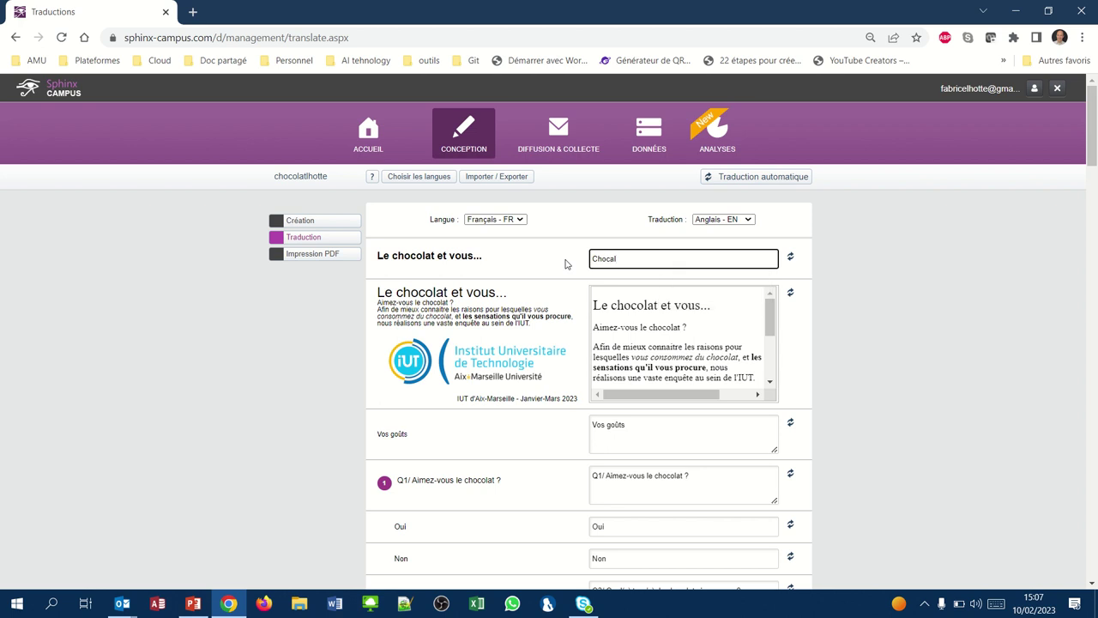
pyautogui.write('e and you...')
# Replace the heading of the English introduction text with "Chocolate and you".
pyautogui.moveTo(715, 307); pyautogui.dragTo(555, 303)
pyautogui.write('Cho')
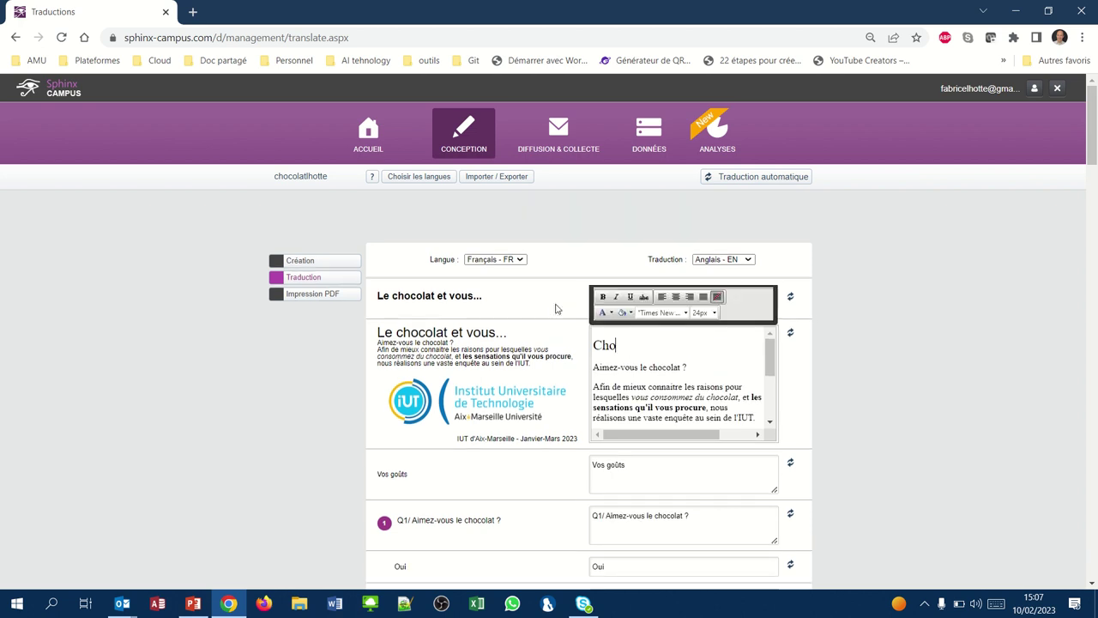
pyautogui.write('colate and you')
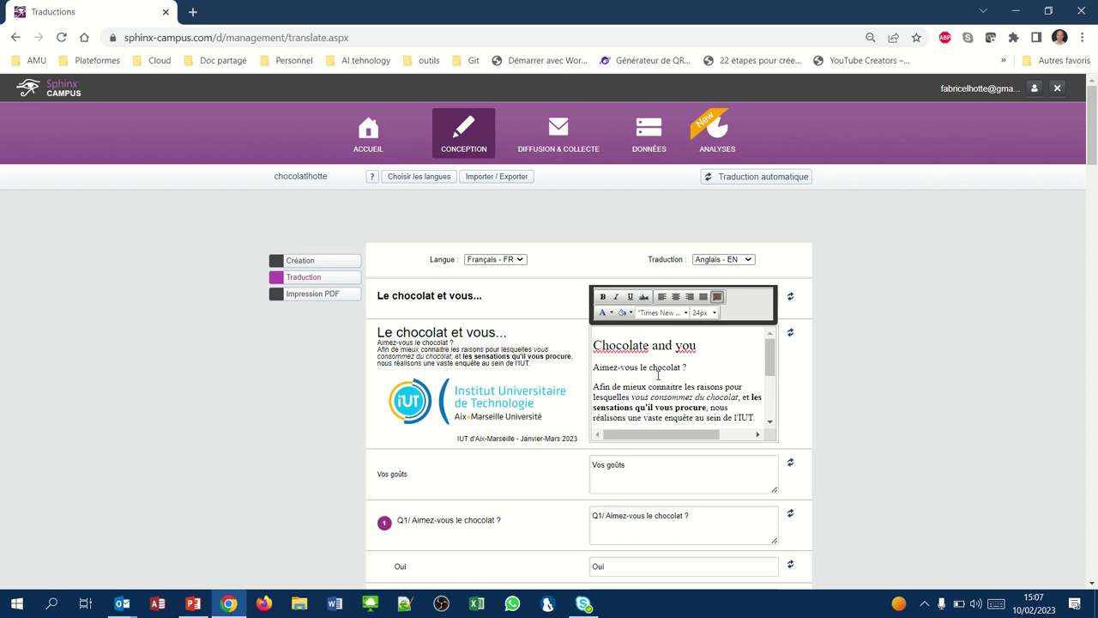
# Replace the line "Aimez-vous le chocolat ?" in the English introduction with "Do you like chocolate ?".
pyautogui.click(649, 386)
pyautogui.click(672, 366)
pyautogui.moveTo(688, 367); pyautogui.dragTo(593, 366)
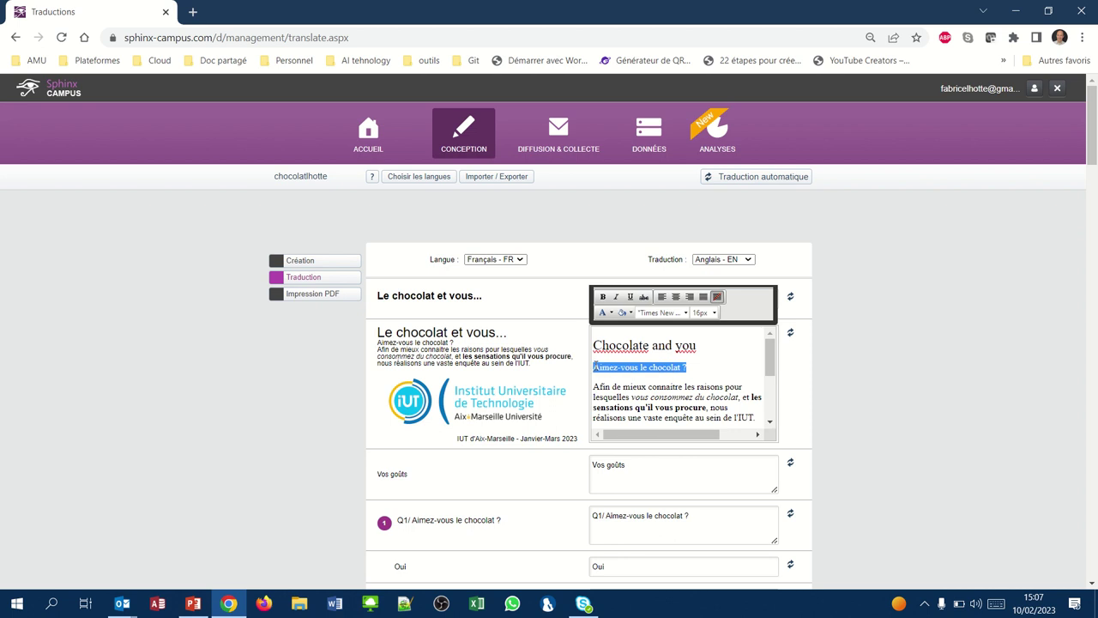
pyautogui.write('Do you')
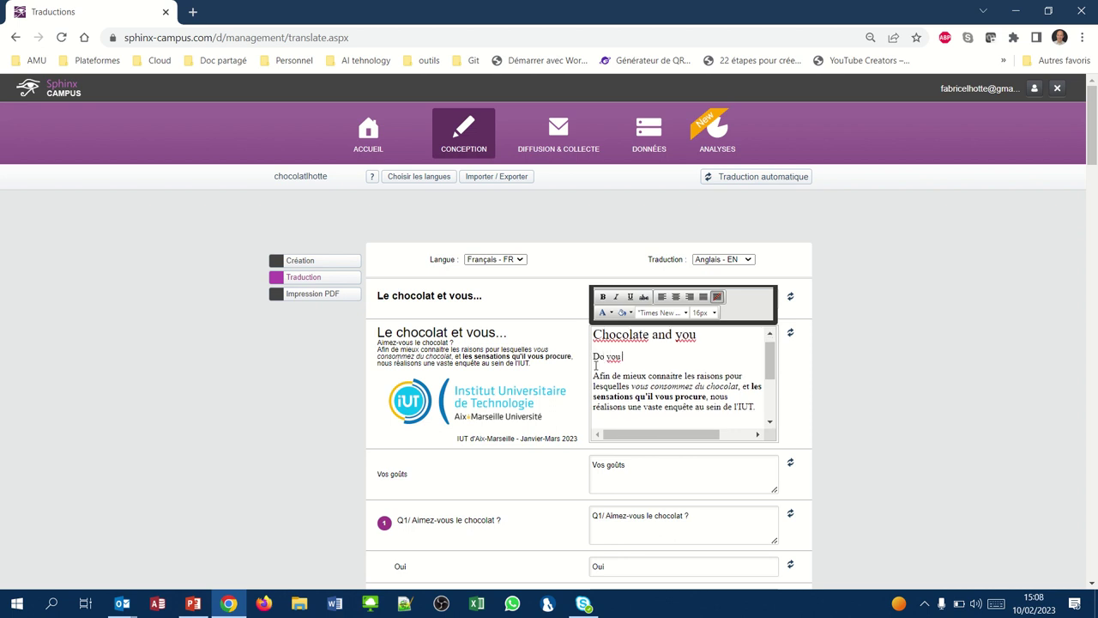
pyautogui.write(' like chocolate ?')
# Replace the French paragraph of the English introduction with the opening "In order to better understand why youconsume".
pyautogui.moveTo(592, 376); pyautogui.dragTo(676, 371)
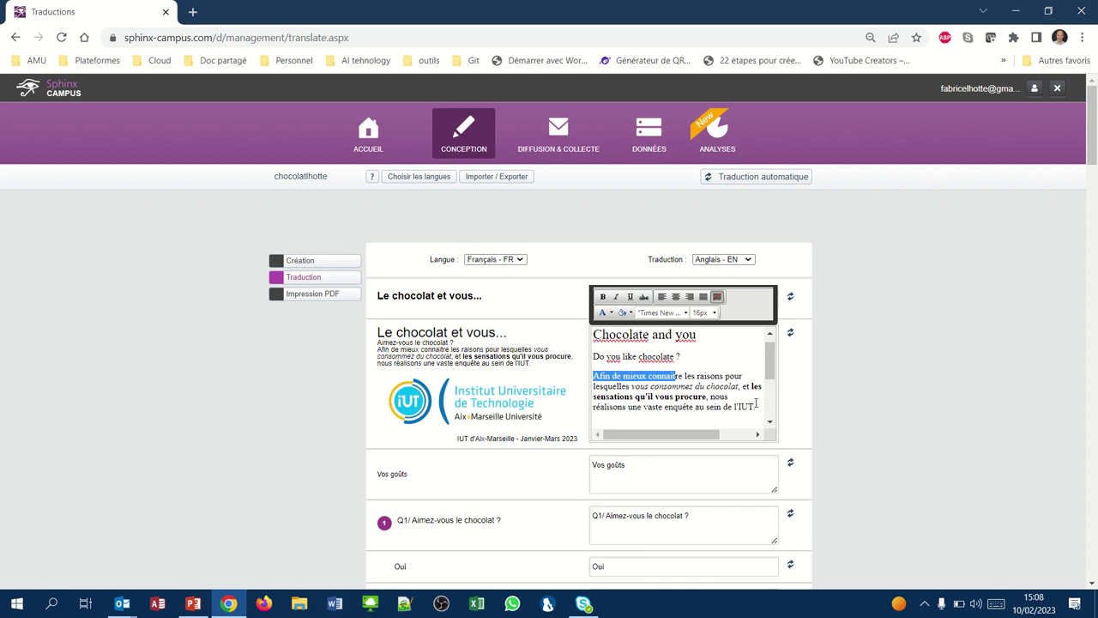
pyautogui.moveTo(755, 405); pyautogui.dragTo(591, 378)
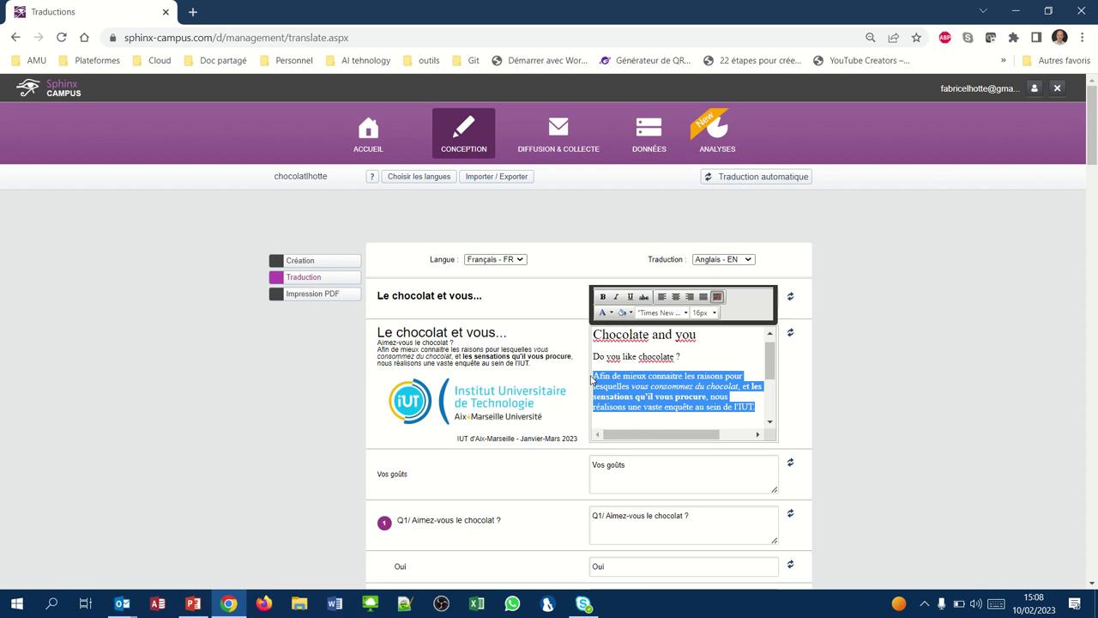
pyautogui.write('In order')
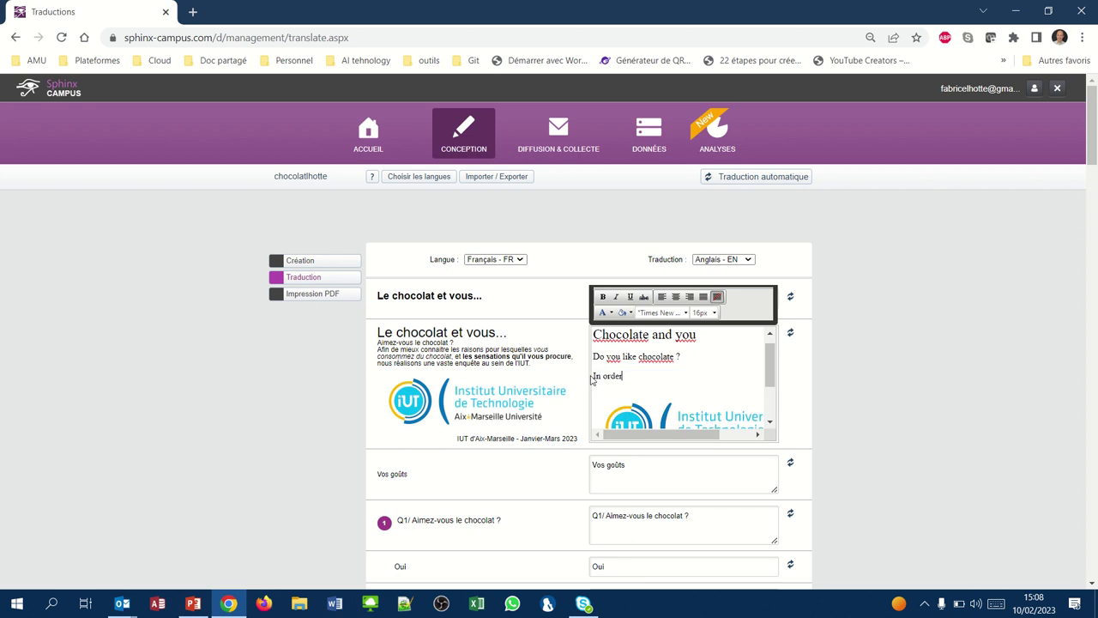
pyautogui.write(' to better understand who')
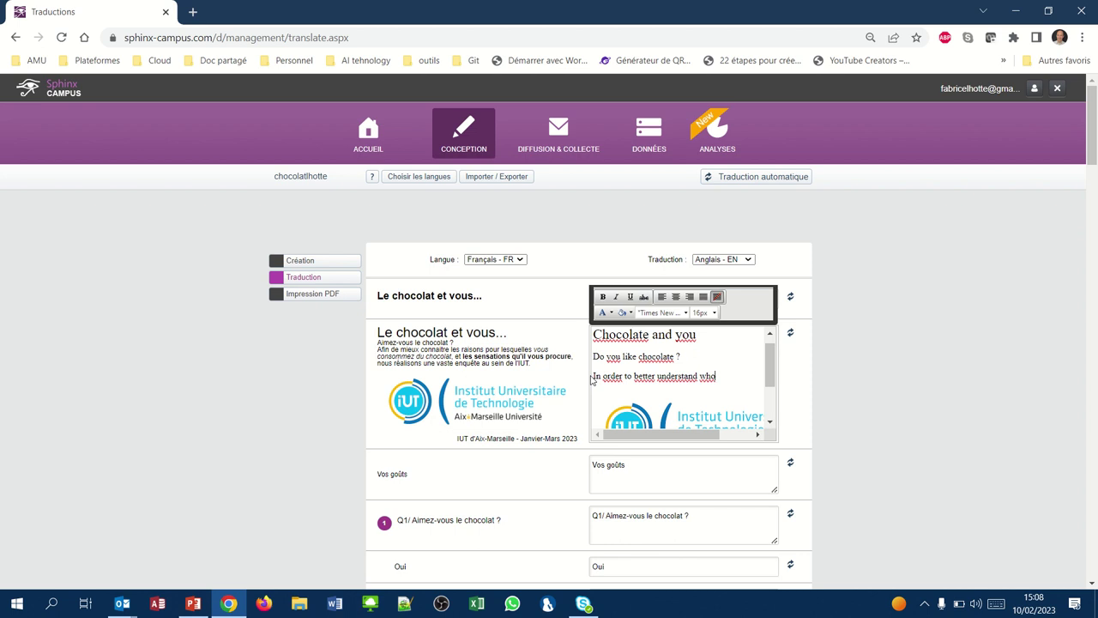
pyautogui.press('BackSpace')
pyautogui.press('BackSpace')
pyautogui.press('BackSpace')
pyautogui.write('why youconsume')
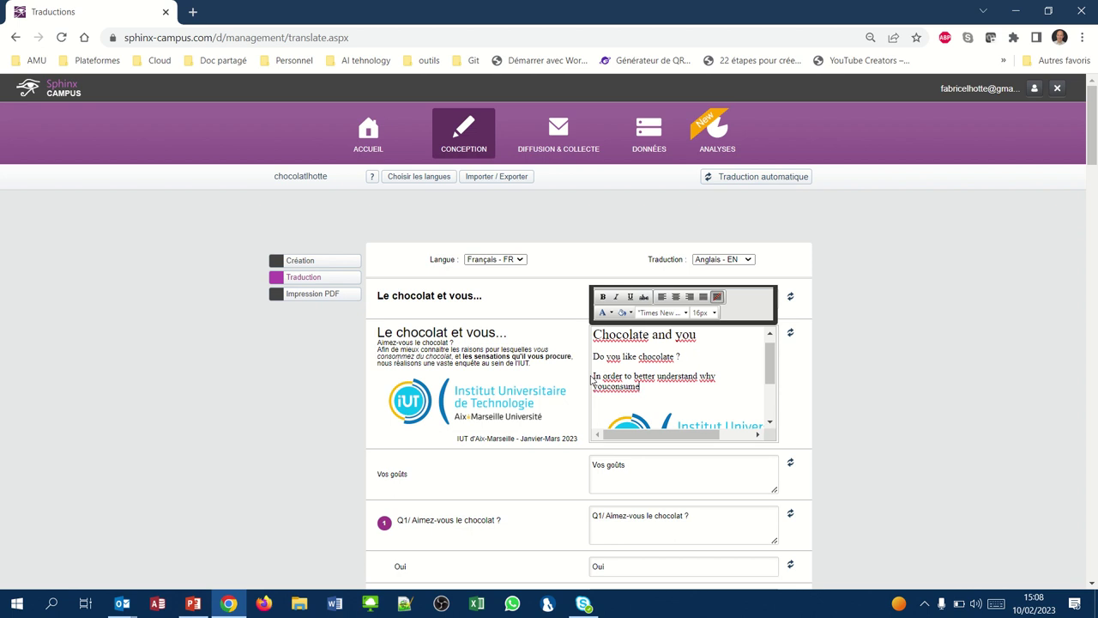
# Continue the English introduction paragraph with "chocolate and the sensation it give".
pyautogui.write(' chocolate and the t session it')
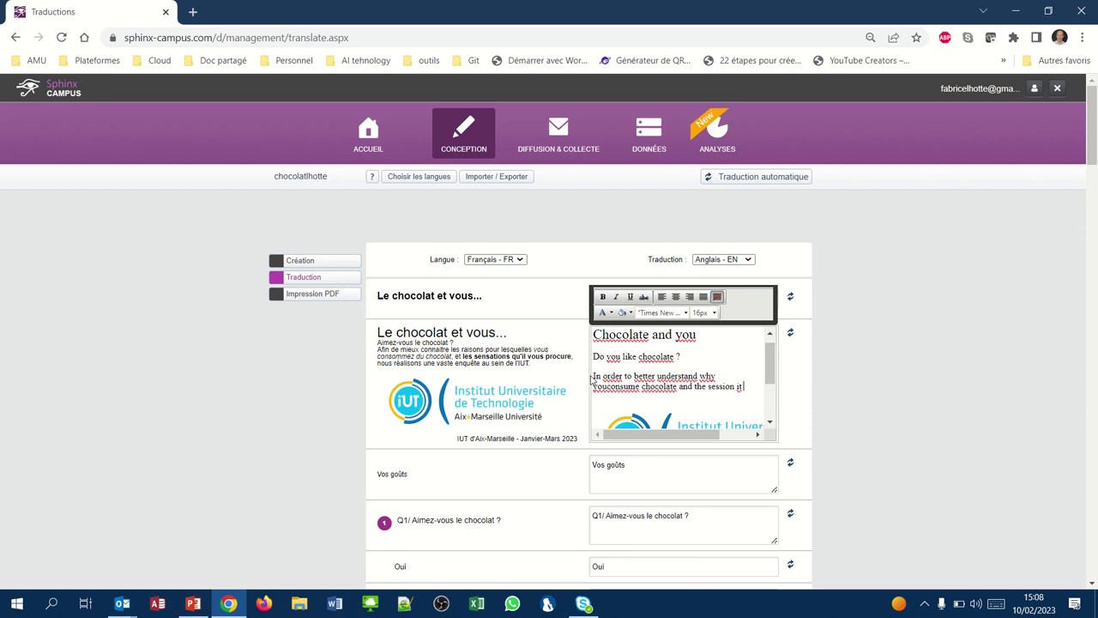
pyautogui.press('BackSpace')
pyautogui.press('BackSpace')
pyautogui.press('BackSpace')
pyautogui.press('BackSpace')
pyautogui.press('BackSpace')
pyautogui.press('BackSpace')
pyautogui.write('nsas')
pyautogui.press('BackSpace')
pyautogui.write('tion it give ')
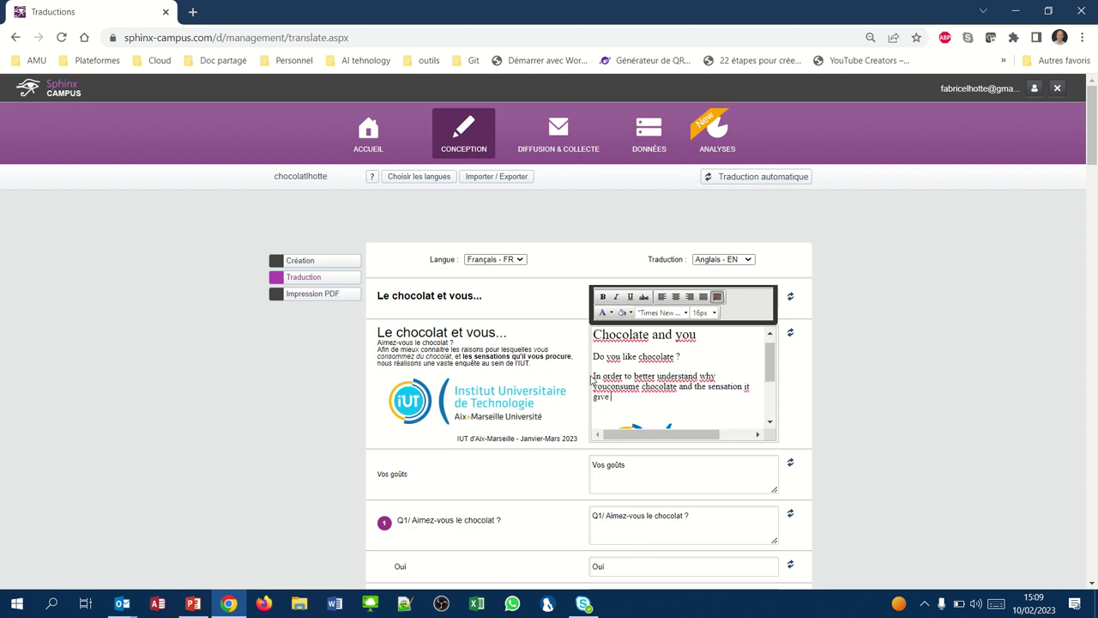
# Complete the paragraph with "you, we are carryng out an extensive survey within the IUT." and separate "youconsume" into "you consume".
pyautogui.write('you, we are carryng out an extensive ')
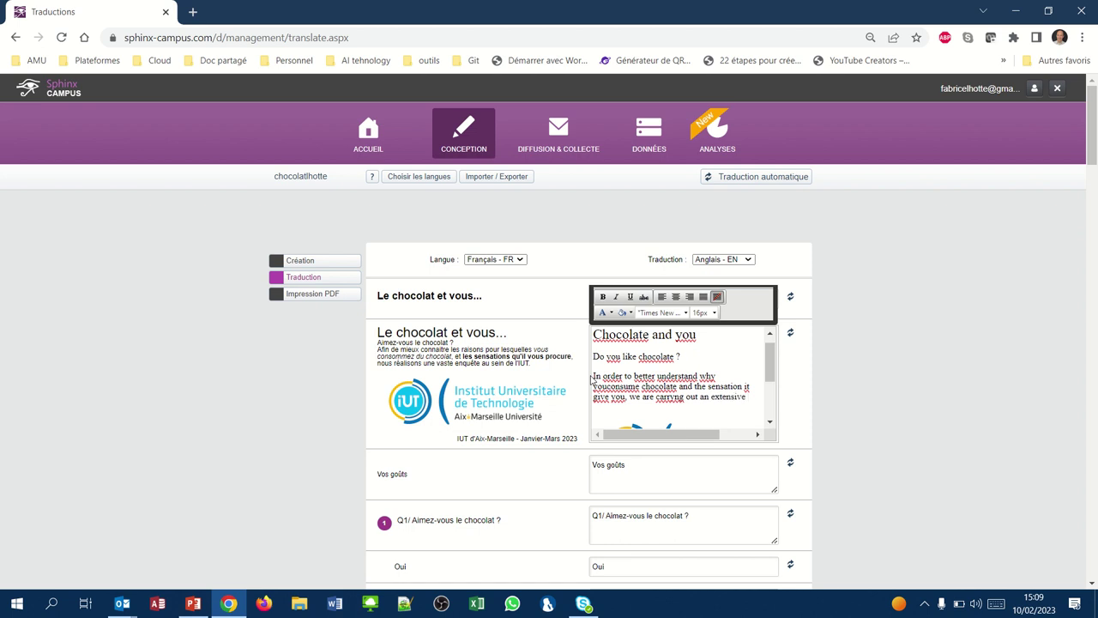
pyautogui.write('survey within the IU')
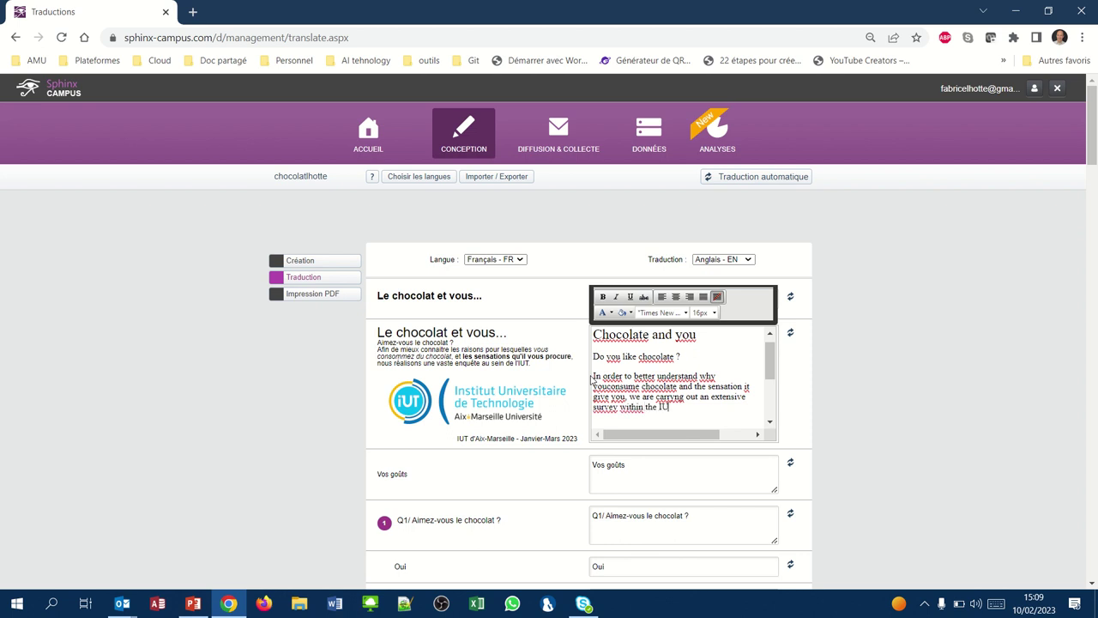
pyautogui.write('T.')
pyautogui.click(606, 386)
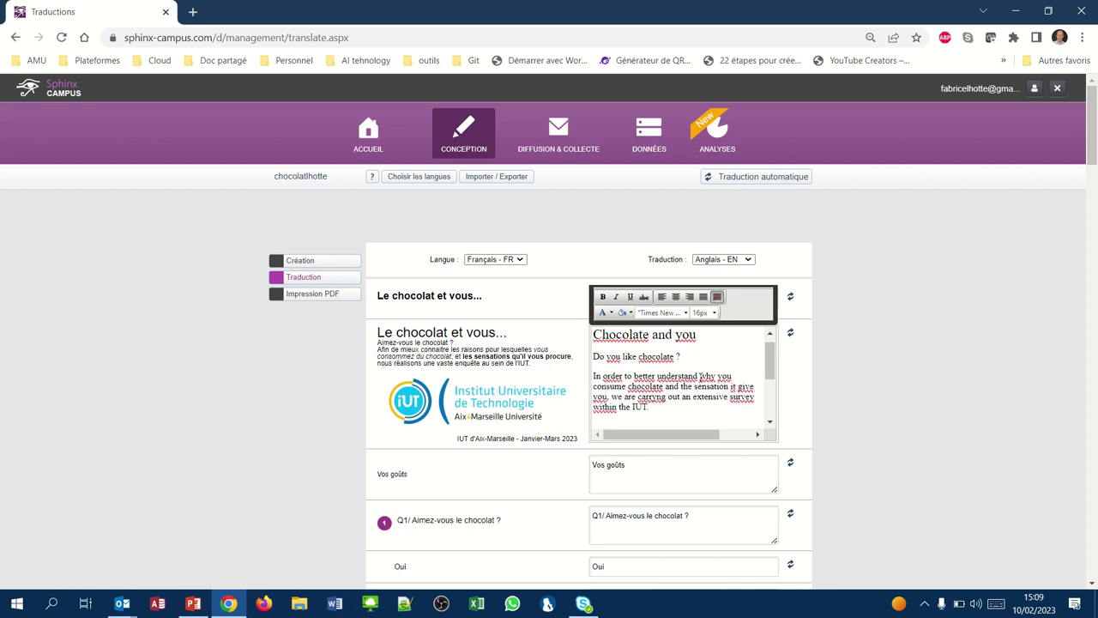
# Italicize "why you consume" and bold "the sensation it give you" in the English introduction paragraph.
pyautogui.moveTo(700, 376); pyautogui.dragTo(627, 386)
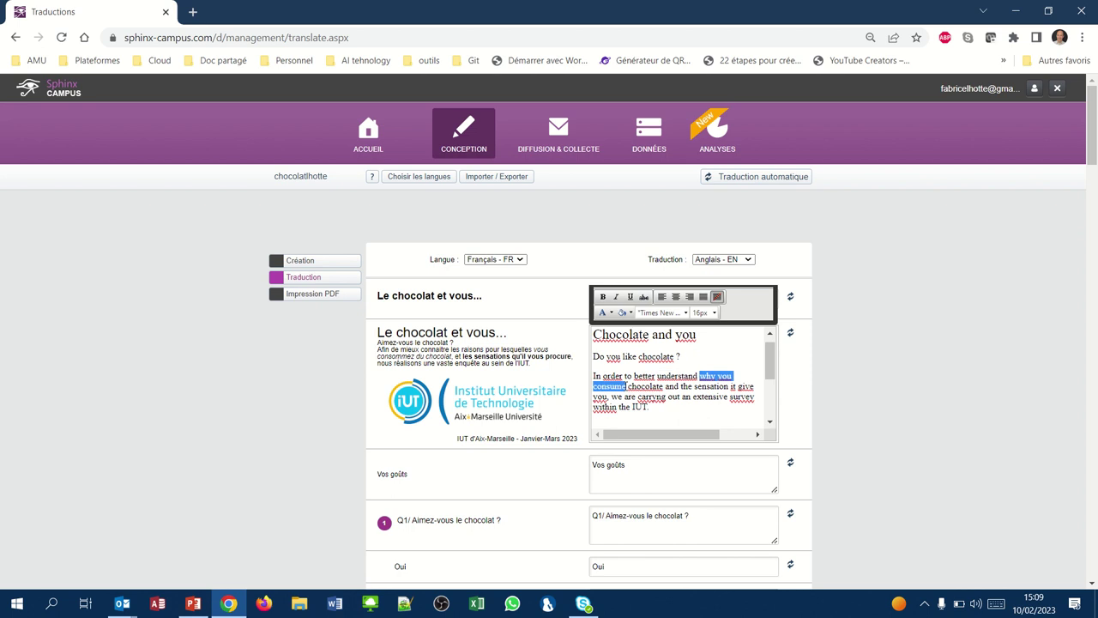
pyautogui.click(615, 297)
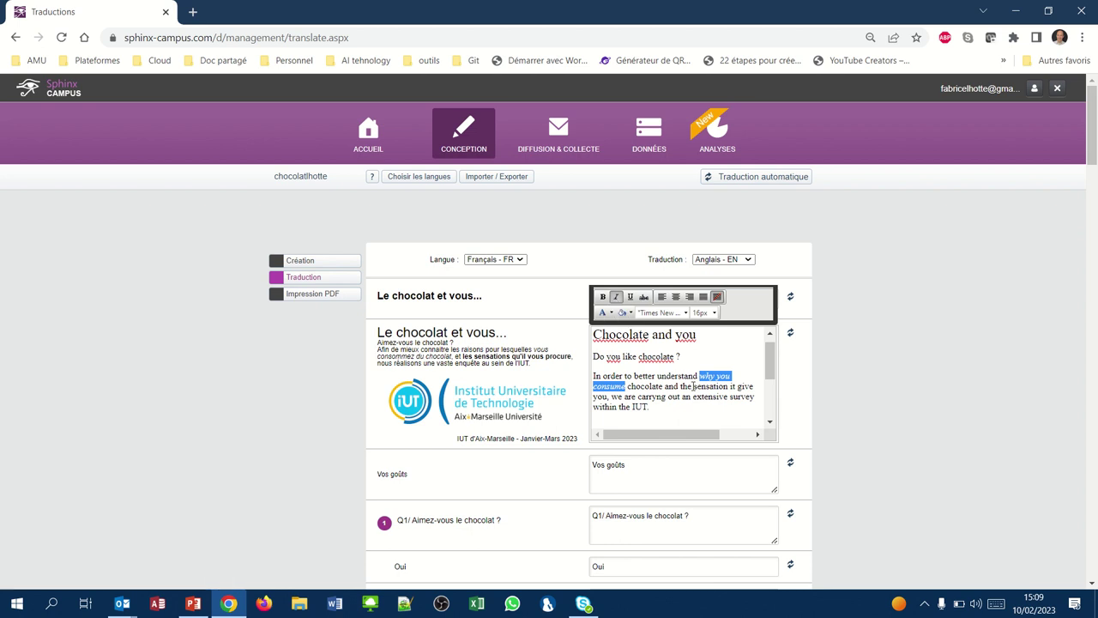
pyautogui.moveTo(679, 386); pyautogui.dragTo(608, 396)
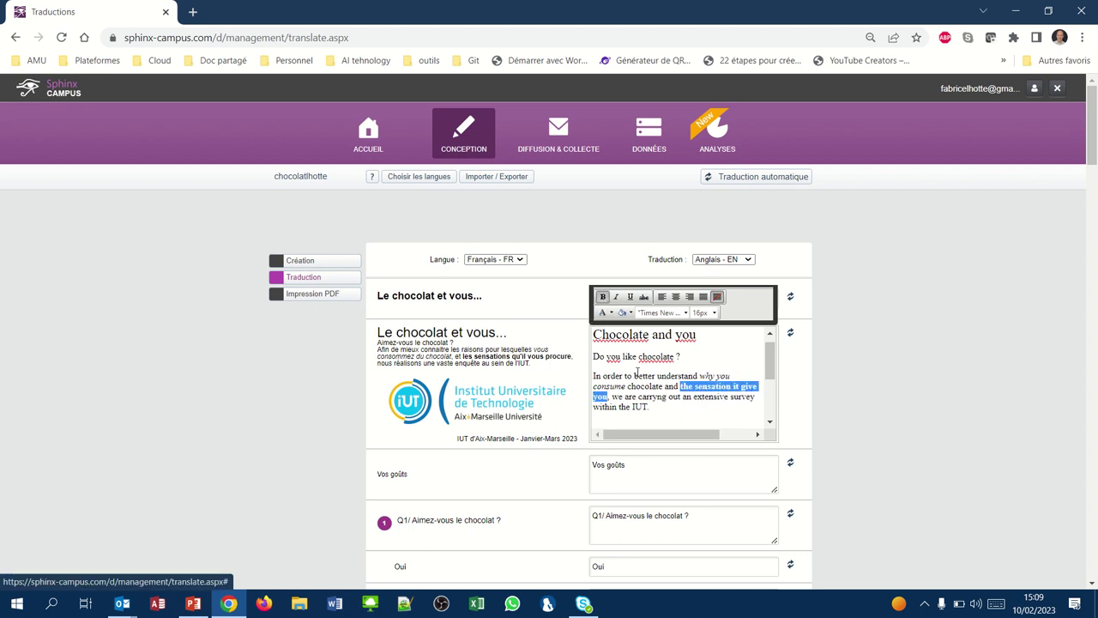
pyautogui.click(604, 297)
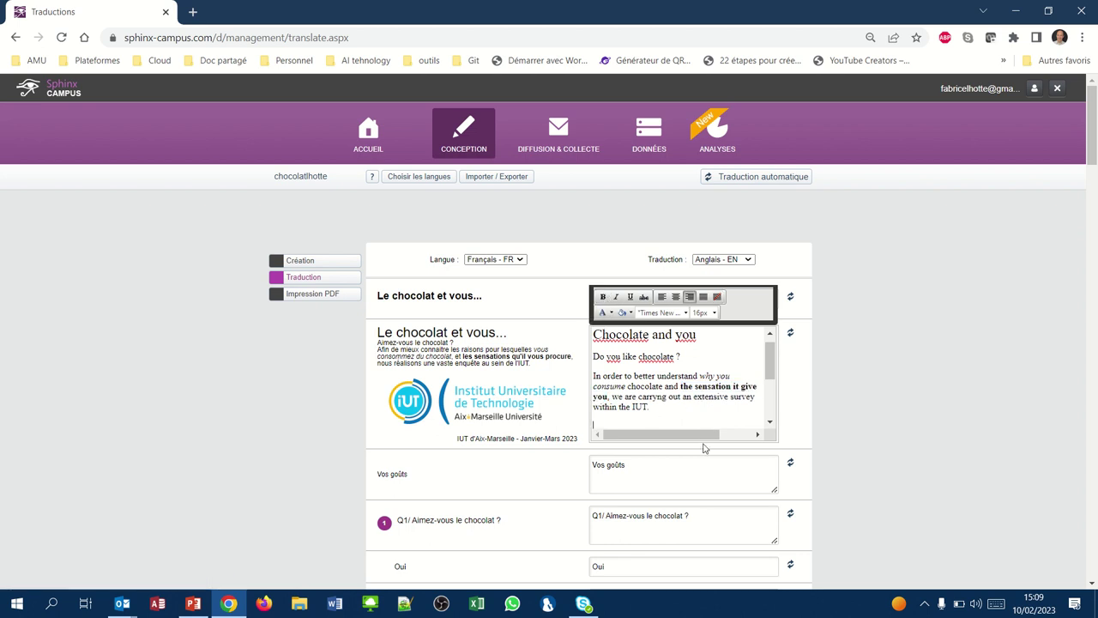
# Translate the section title "Vos goûts" into English as "Your taste".
pyautogui.scroll(-2, 704, 448)
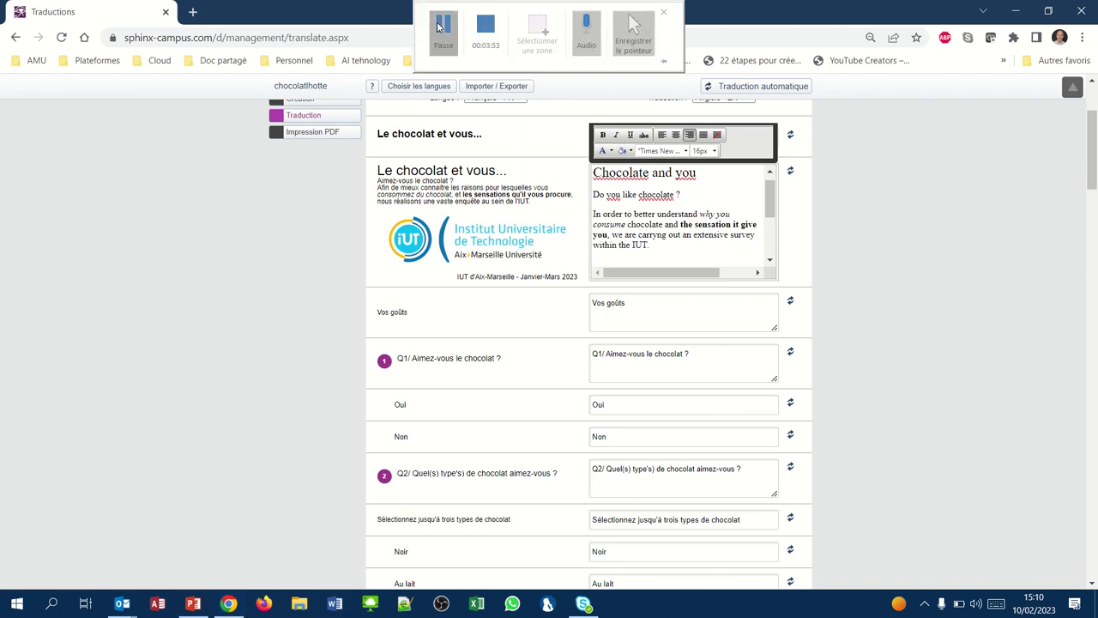
pyautogui.click(438, 25)
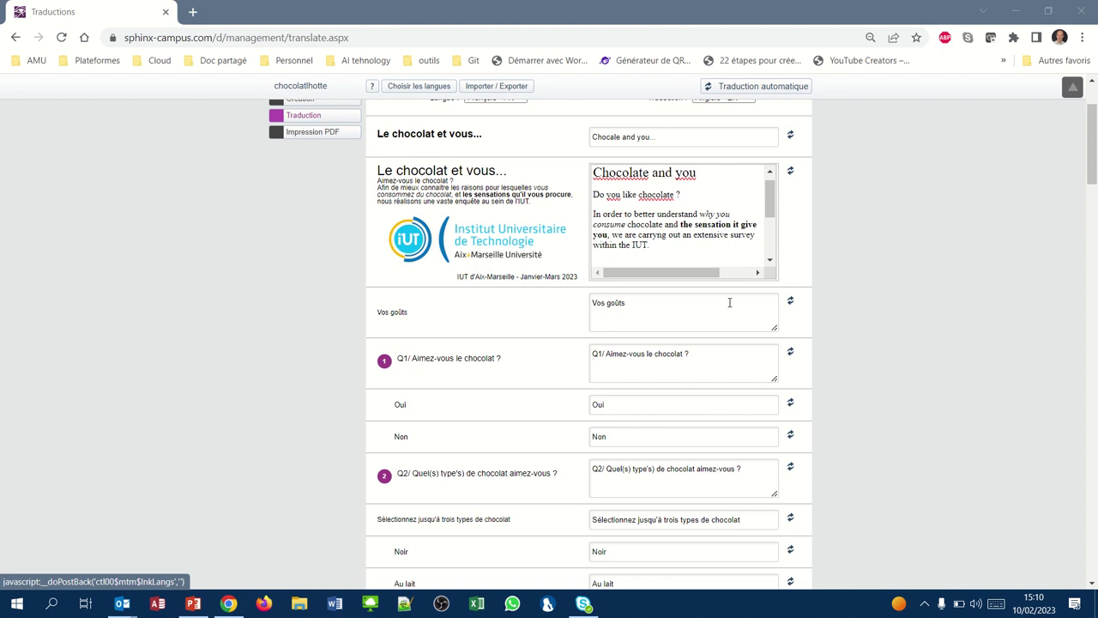
pyautogui.click(790, 301)
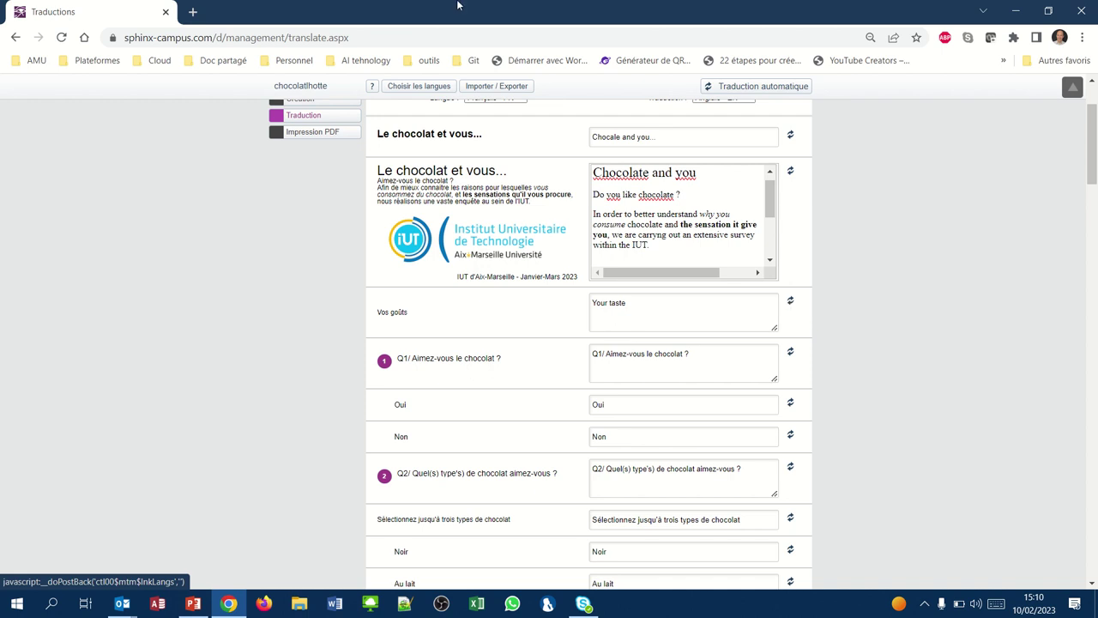
pyautogui.moveTo(446, 26)
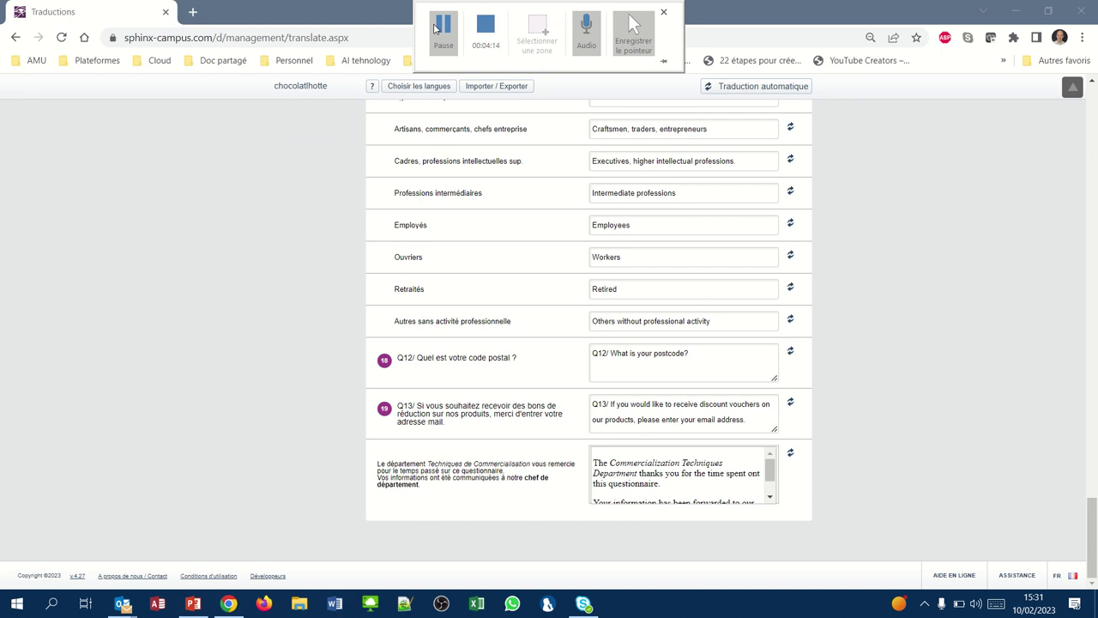
# Return to the questionnaire's creation view, switch its display language to Anglais - EN and review the translated pages.
pyautogui.scroll(15, 326, 236)
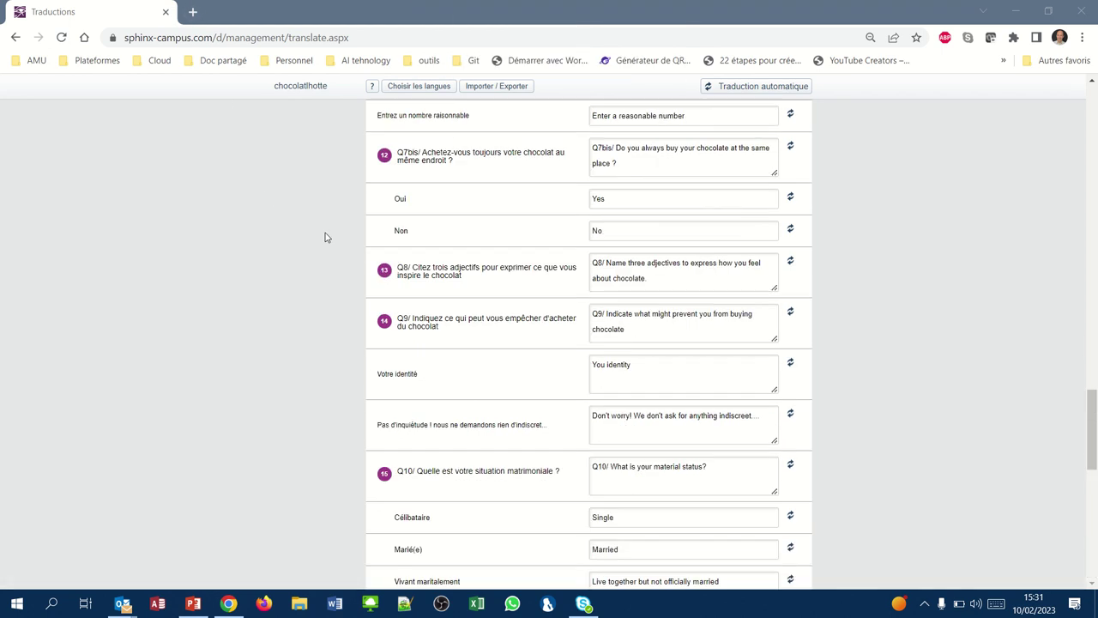
pyautogui.scroll(10, 326, 237)
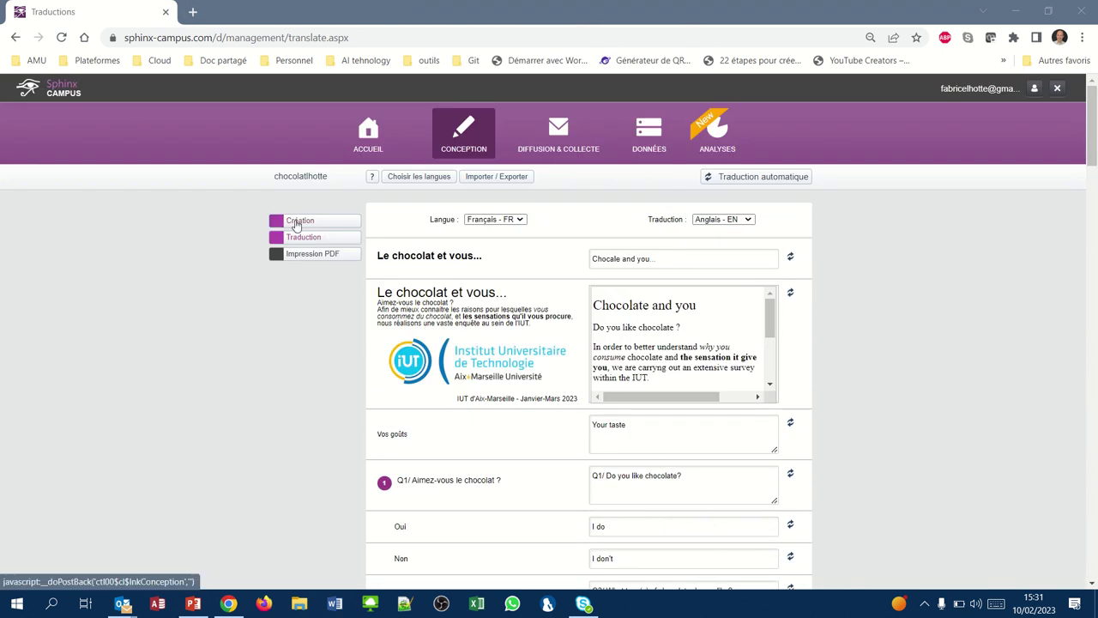
pyautogui.click(297, 223)
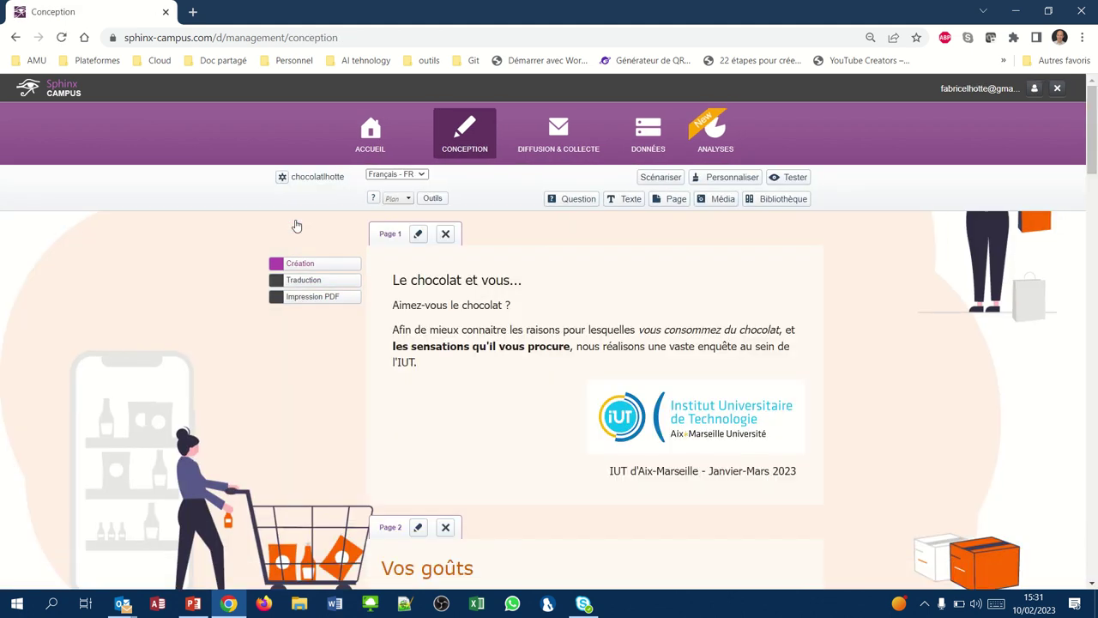
pyautogui.click(422, 175)
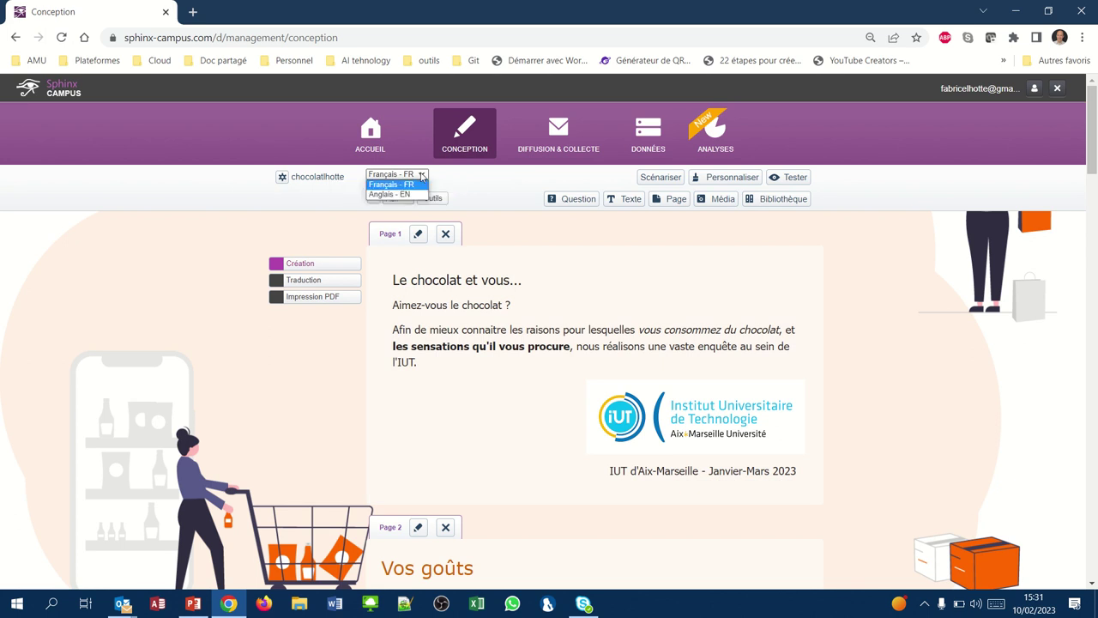
pyautogui.click(400, 187)
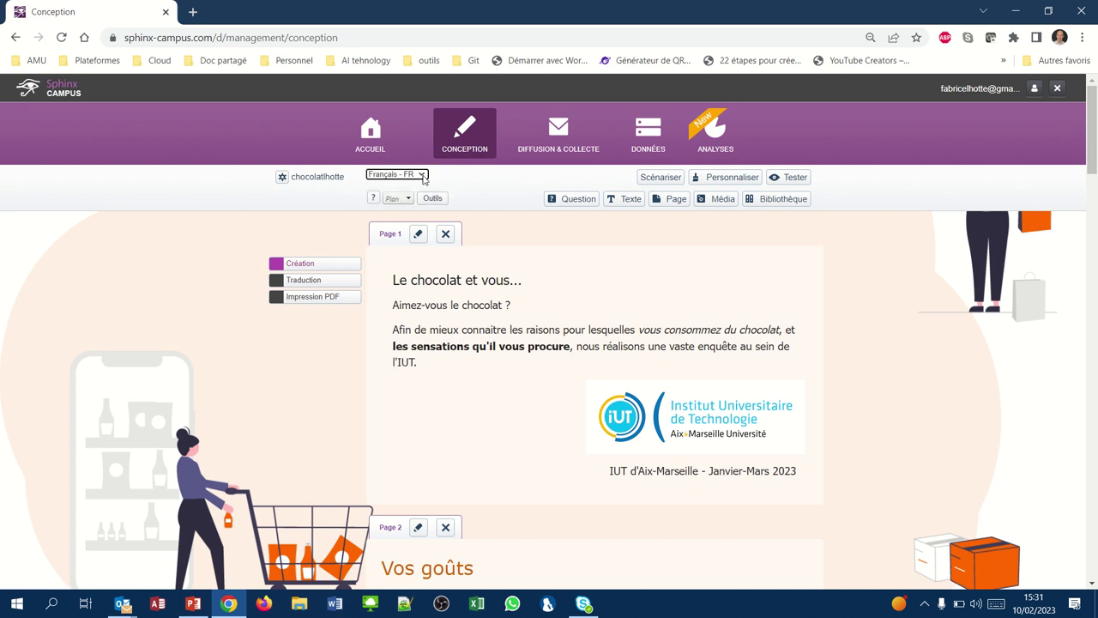
pyautogui.click(424, 177)
pyautogui.click(405, 195)
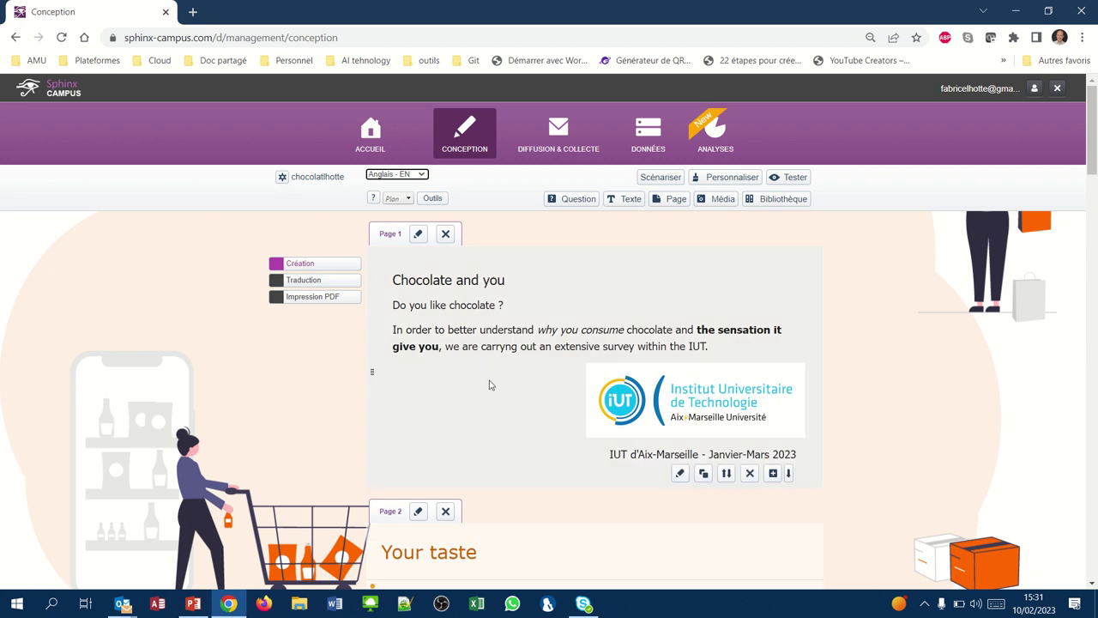
pyautogui.scroll(-6, 489, 384)
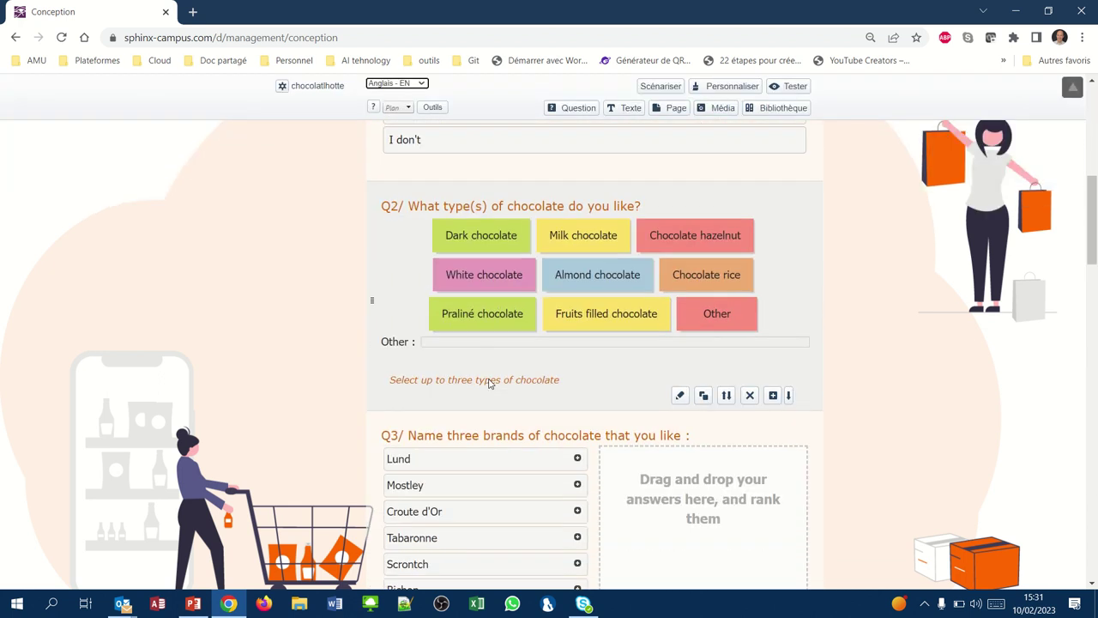
pyautogui.scroll(-1, 489, 384)
pyautogui.scroll(-1, 489, 385)
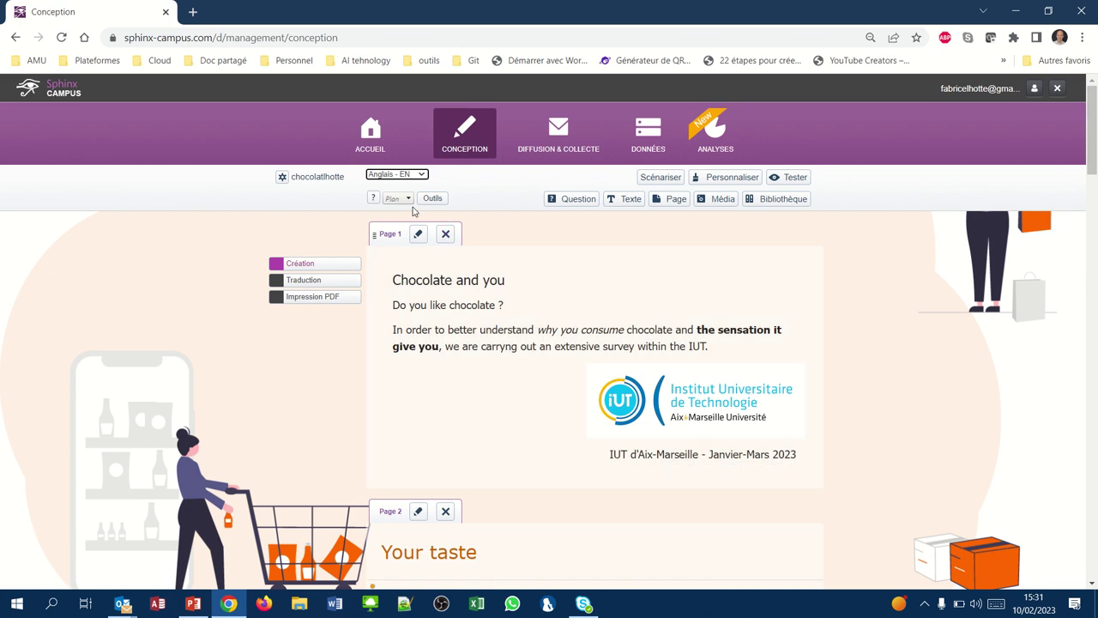
# Test the questionnaire in English and advance to the "Your taste" page to check its questions.
pyautogui.click(786, 178)
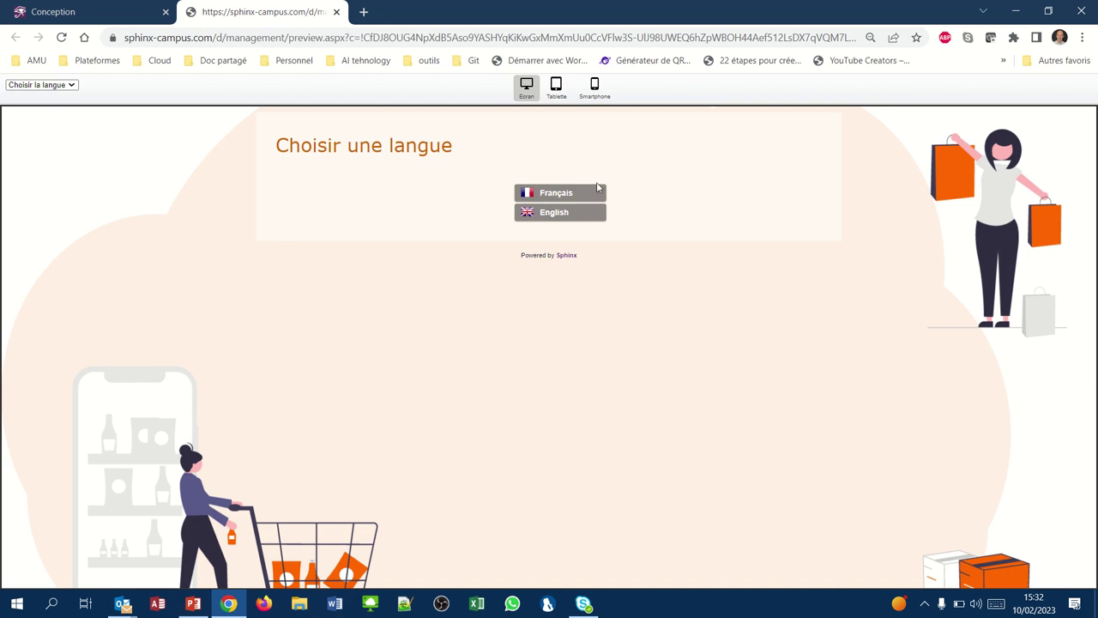
pyautogui.click(566, 211)
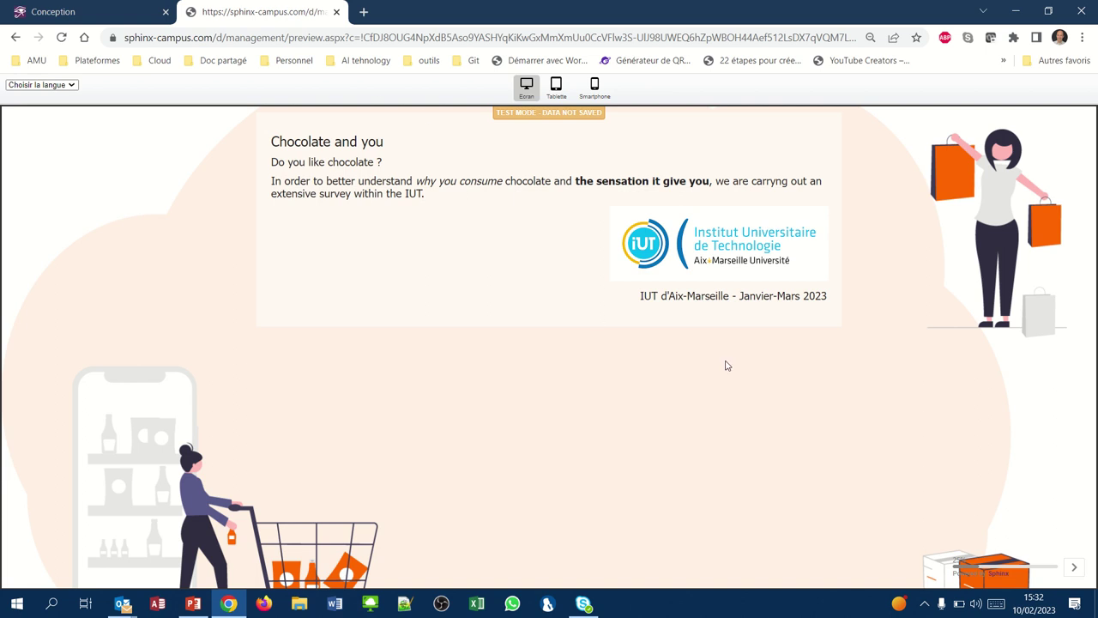
pyautogui.click(1078, 571)
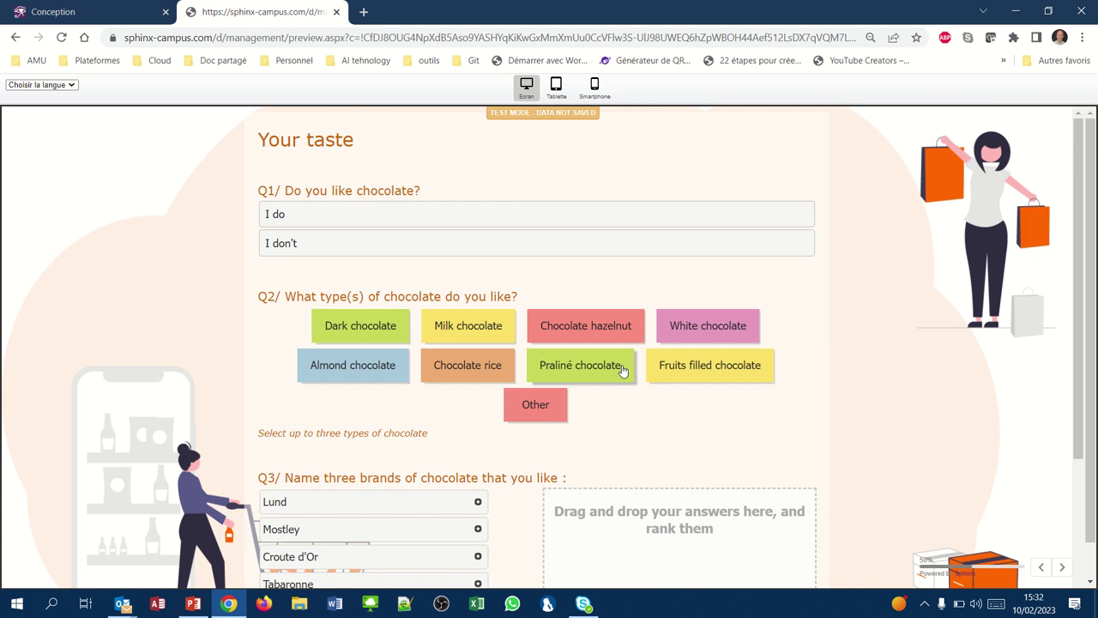
pyautogui.scroll(-3, 624, 370)
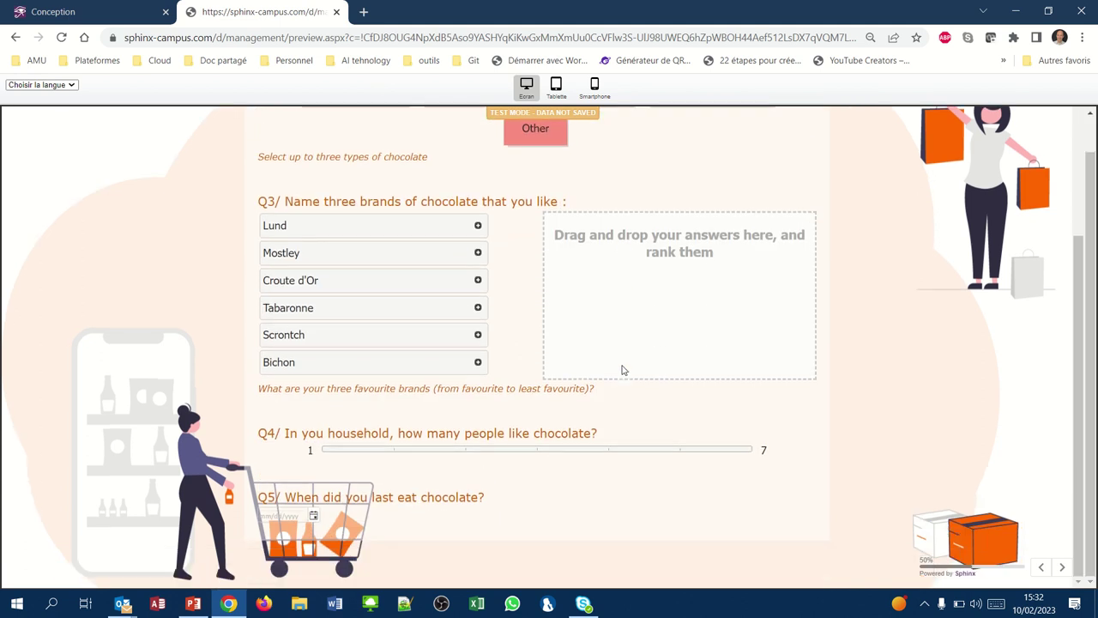